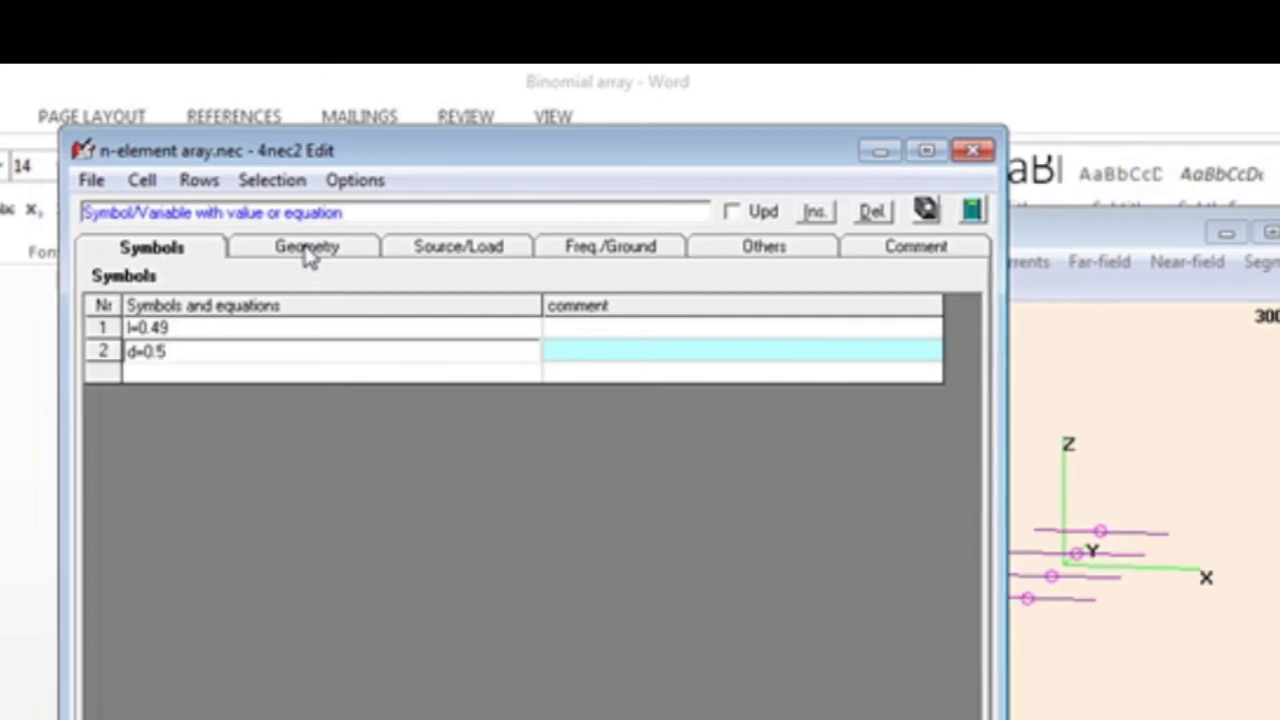
- Review the wire geometry and correct the fourth source's tag to 4
click(307, 249)
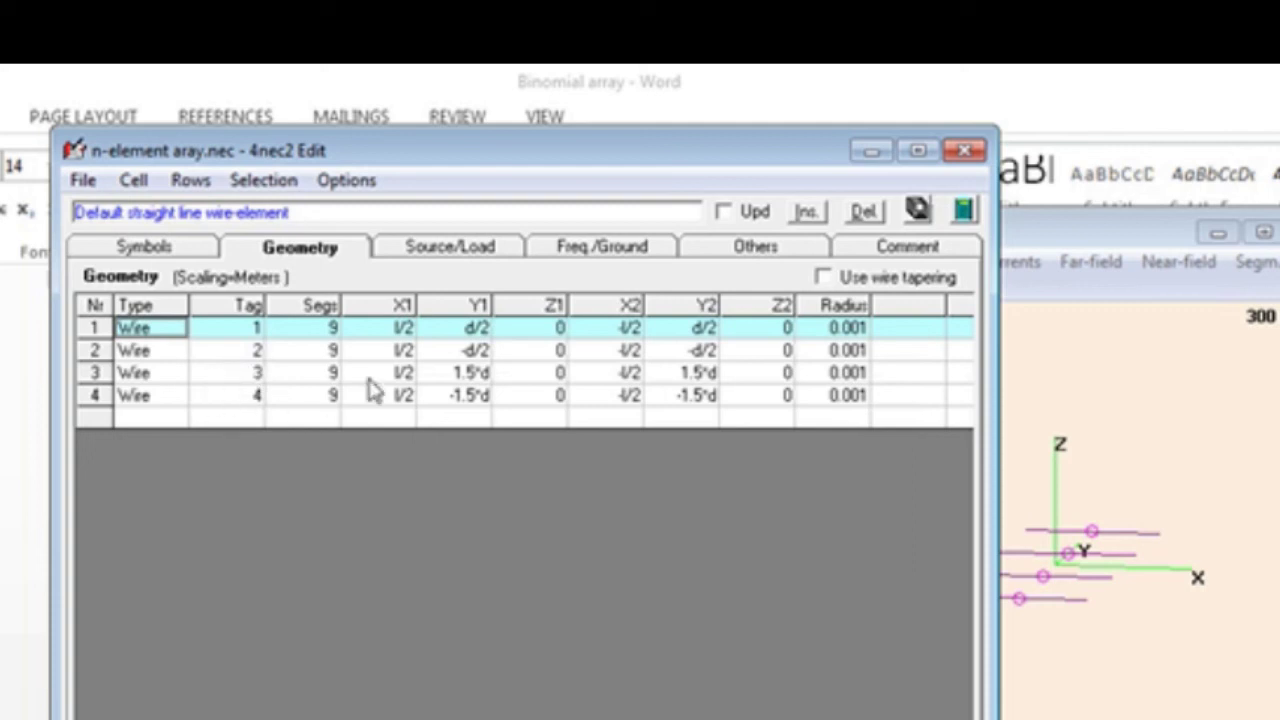
click(440, 250)
click(272, 396)
text(4)
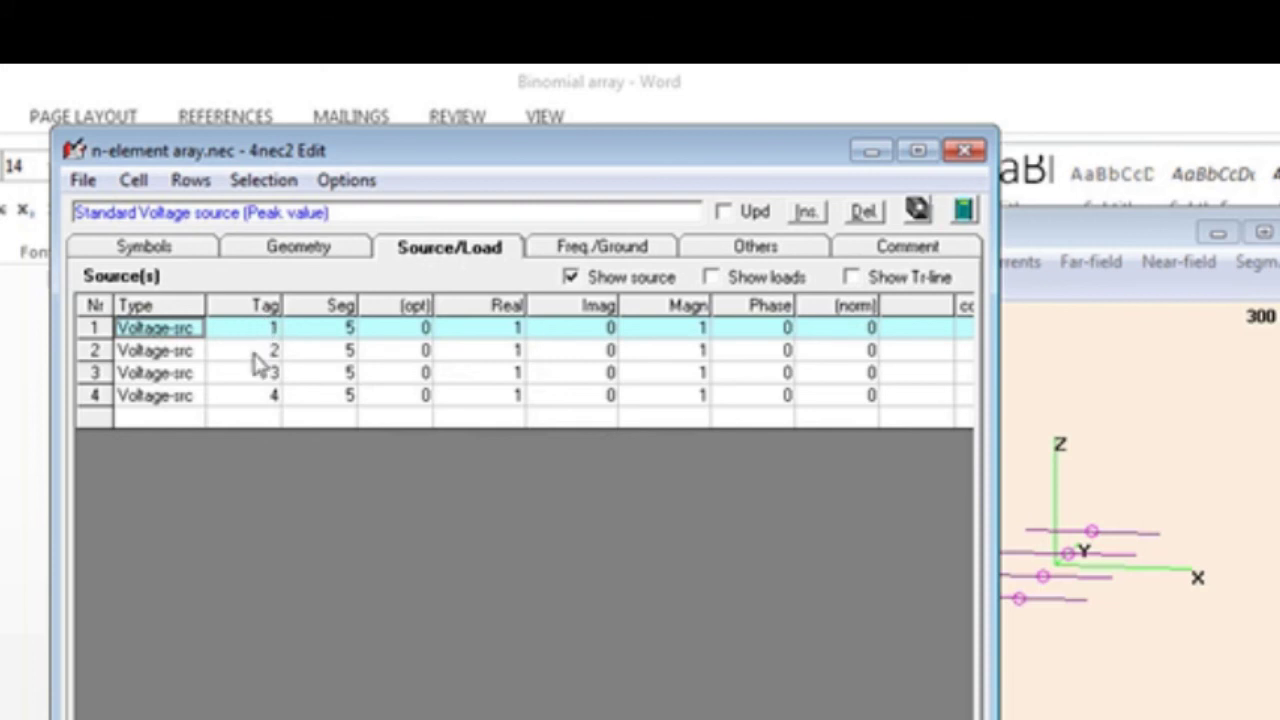
- Set the real voltage of sources 1 and 2 to 3 and save the array file
click(298, 249)
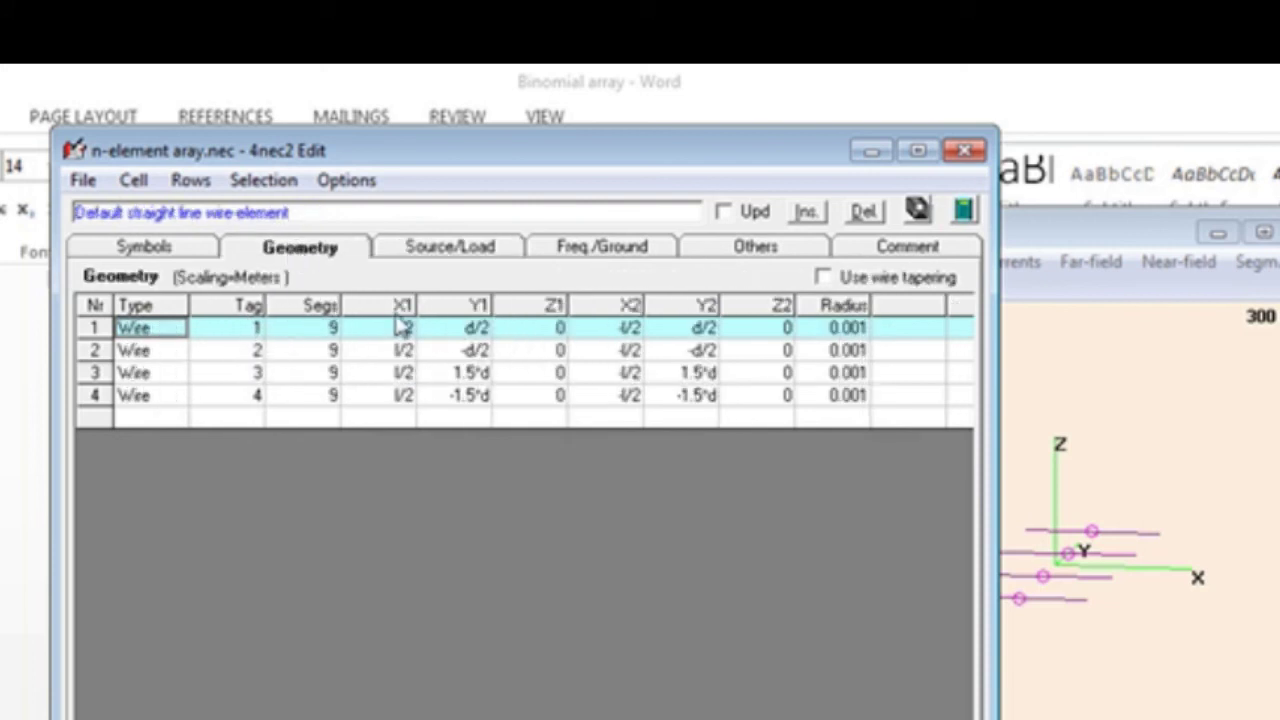
click(433, 262)
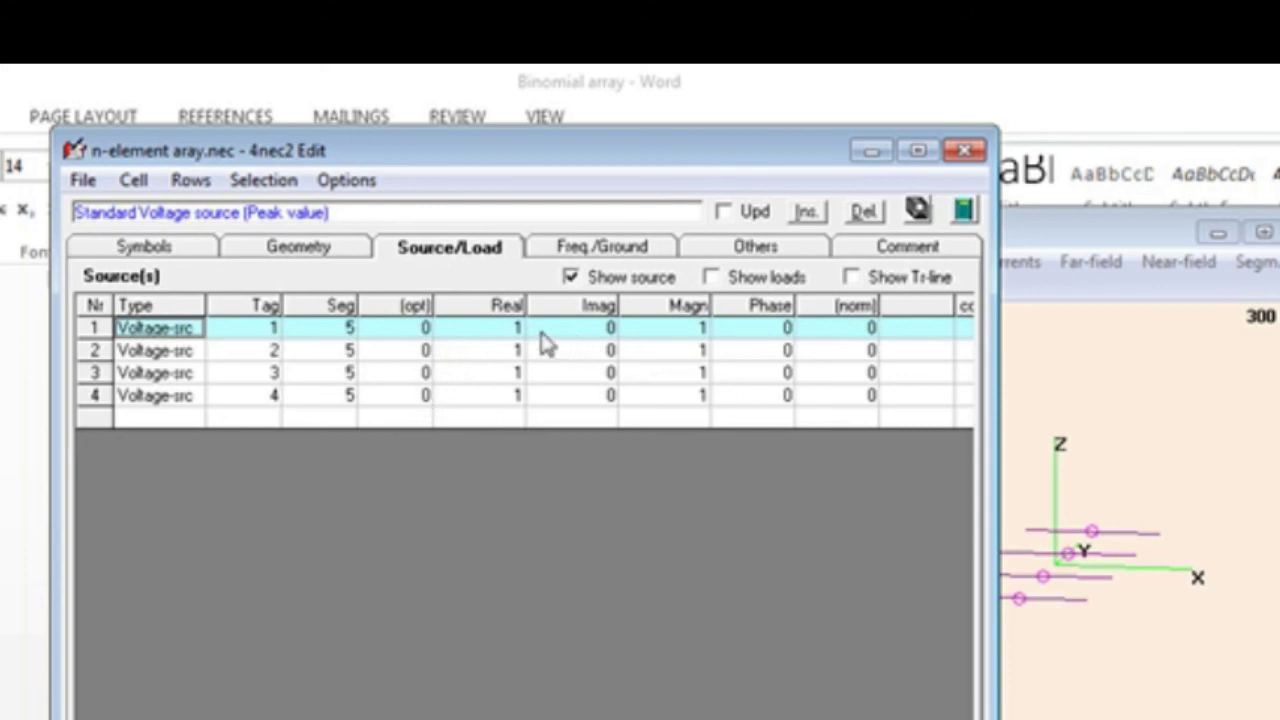
click(494, 330)
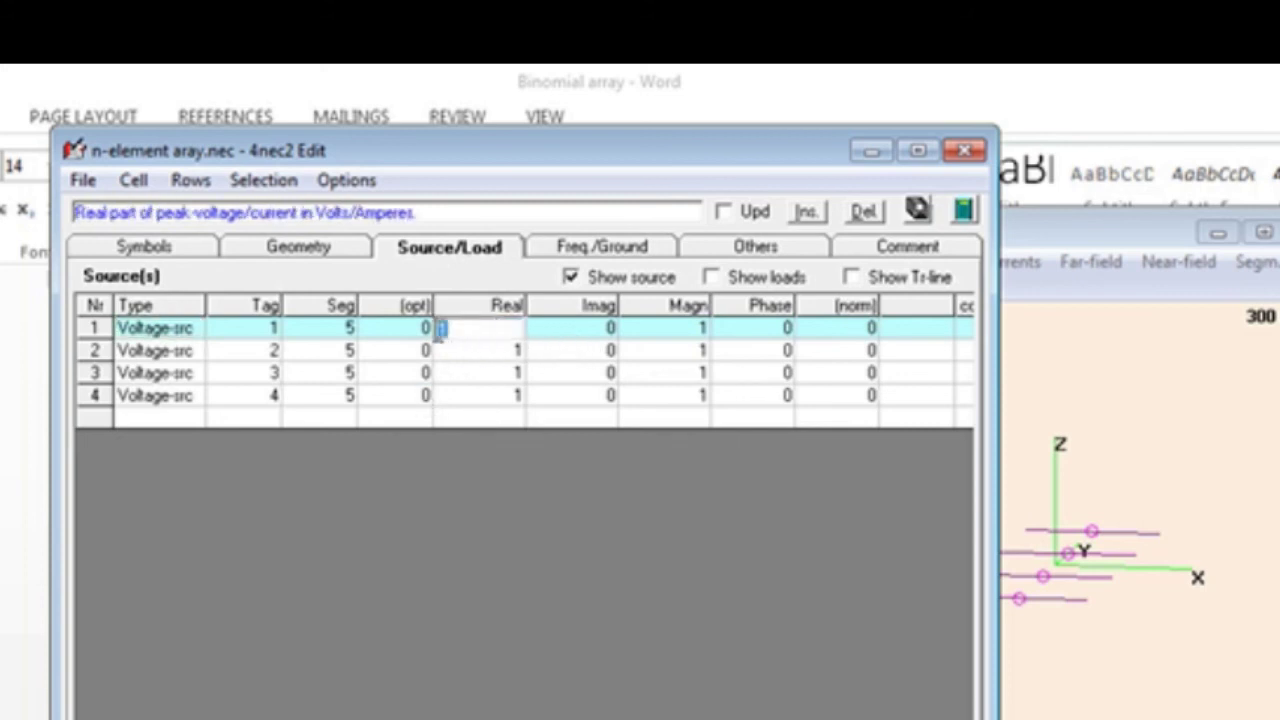
text(3)
click(483, 356)
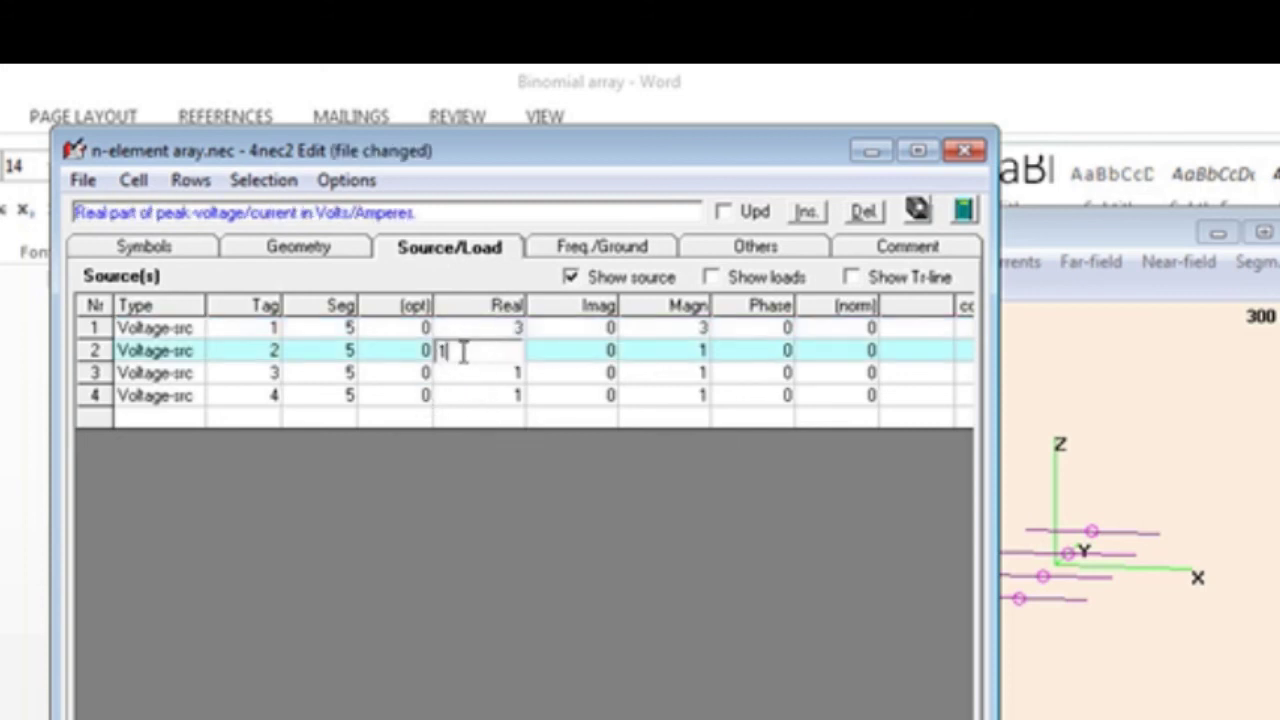
text(3)
click(565, 493)
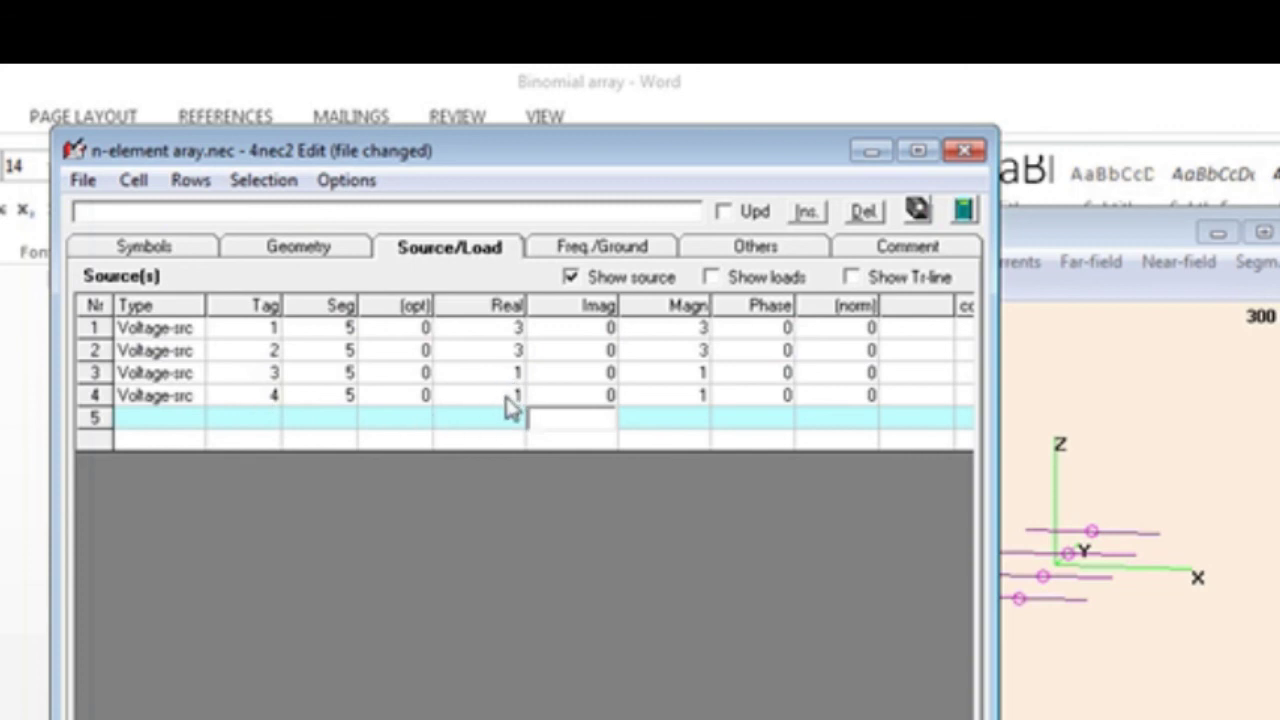
click(918, 210)
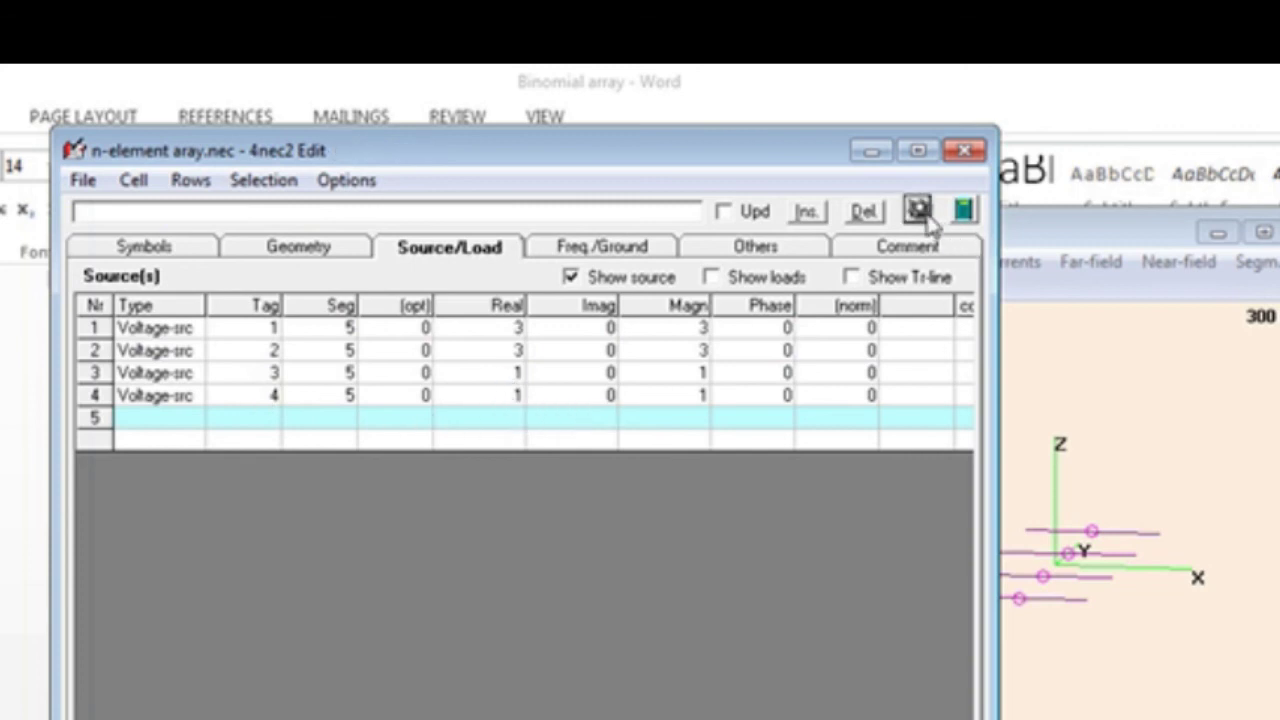
- Generate a far-field pattern calculation for the array
click(963, 210)
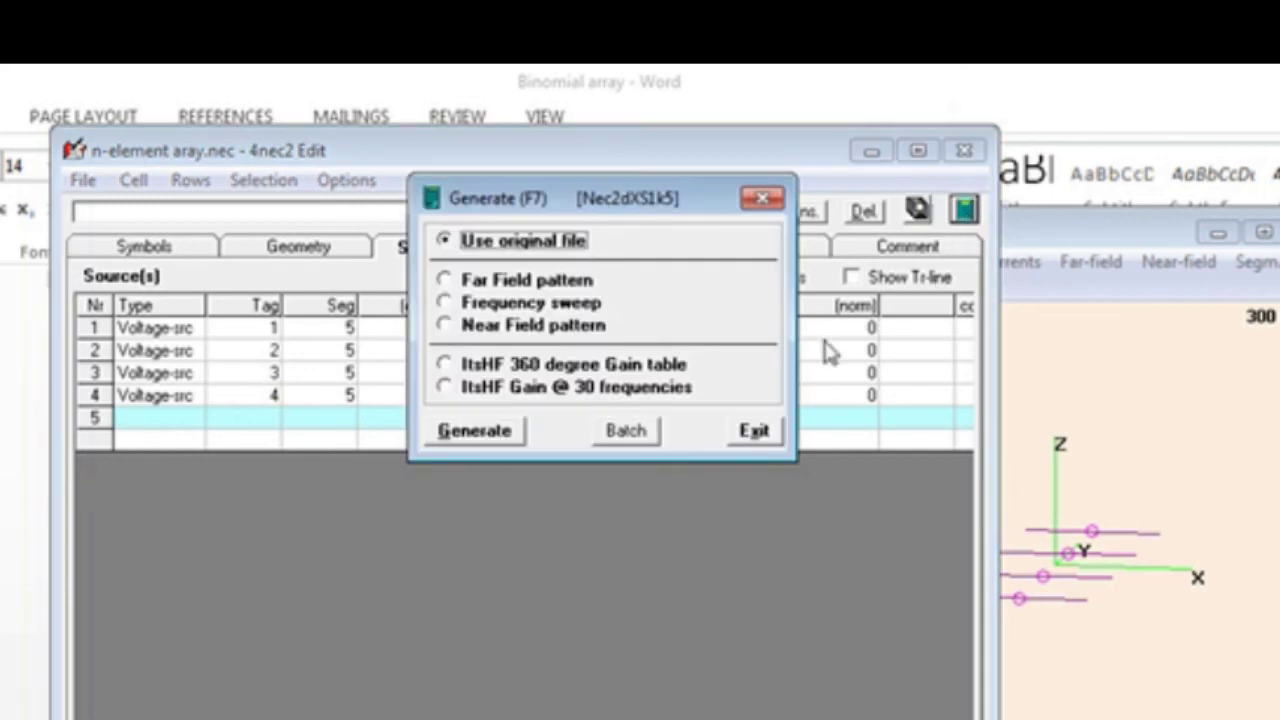
click(476, 288)
click(508, 615)
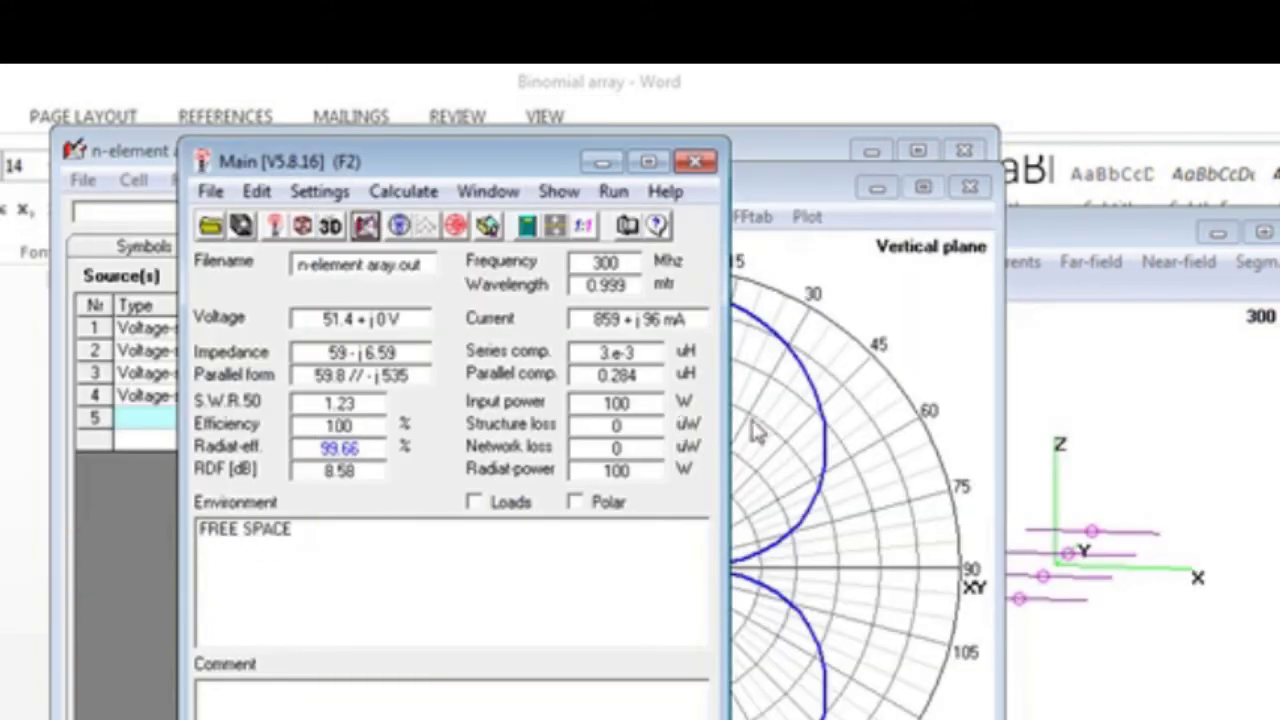
- Compare the horizontal-plane and vertical-plane polar gain plots
click(800, 195)
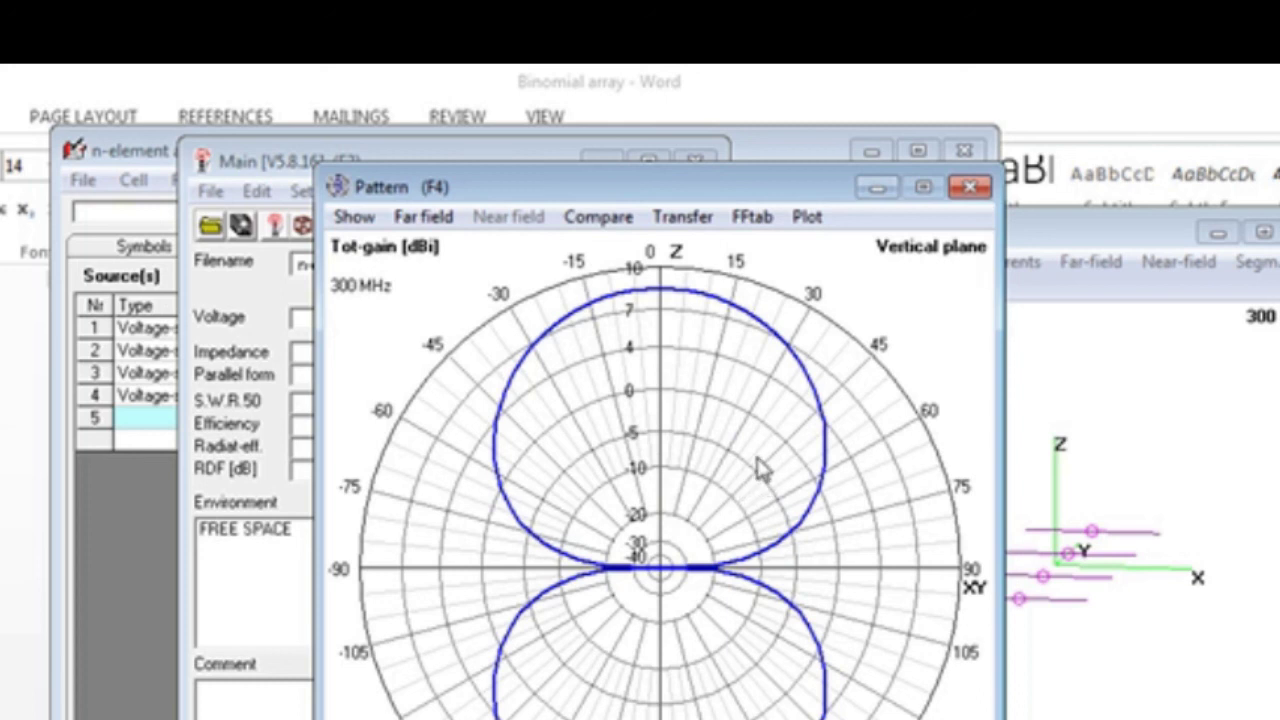
key(h)
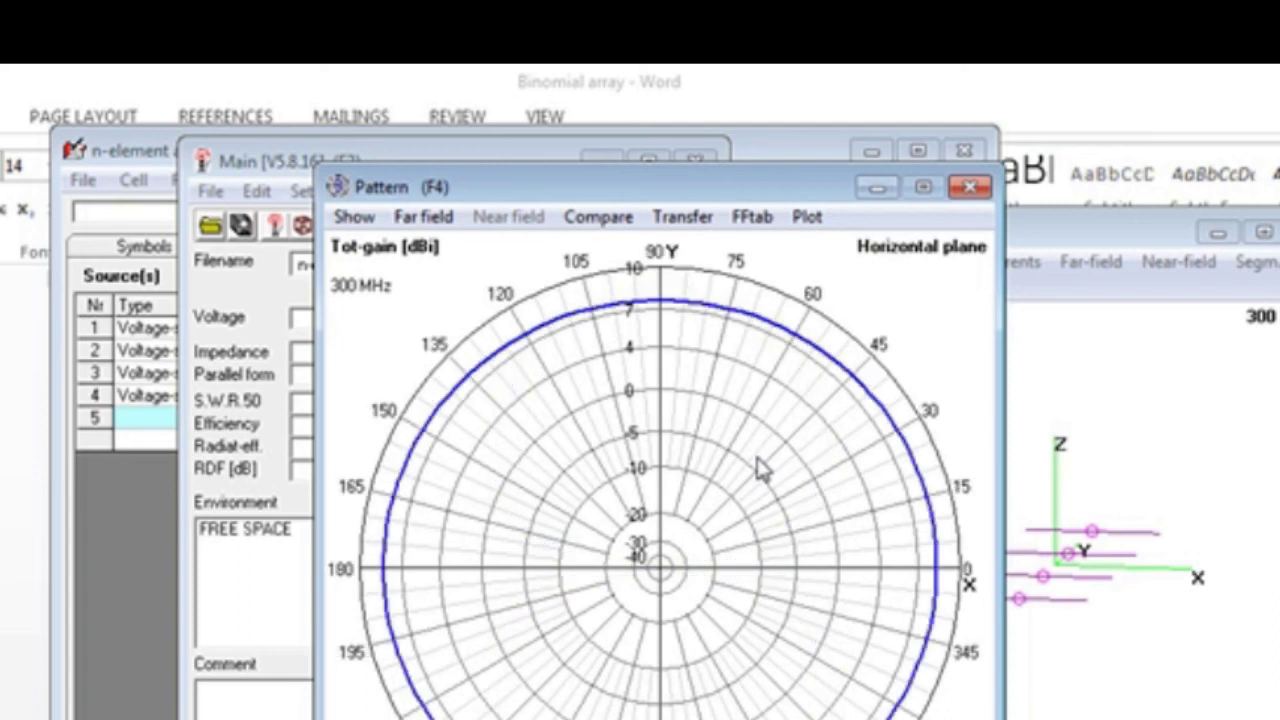
key(v)
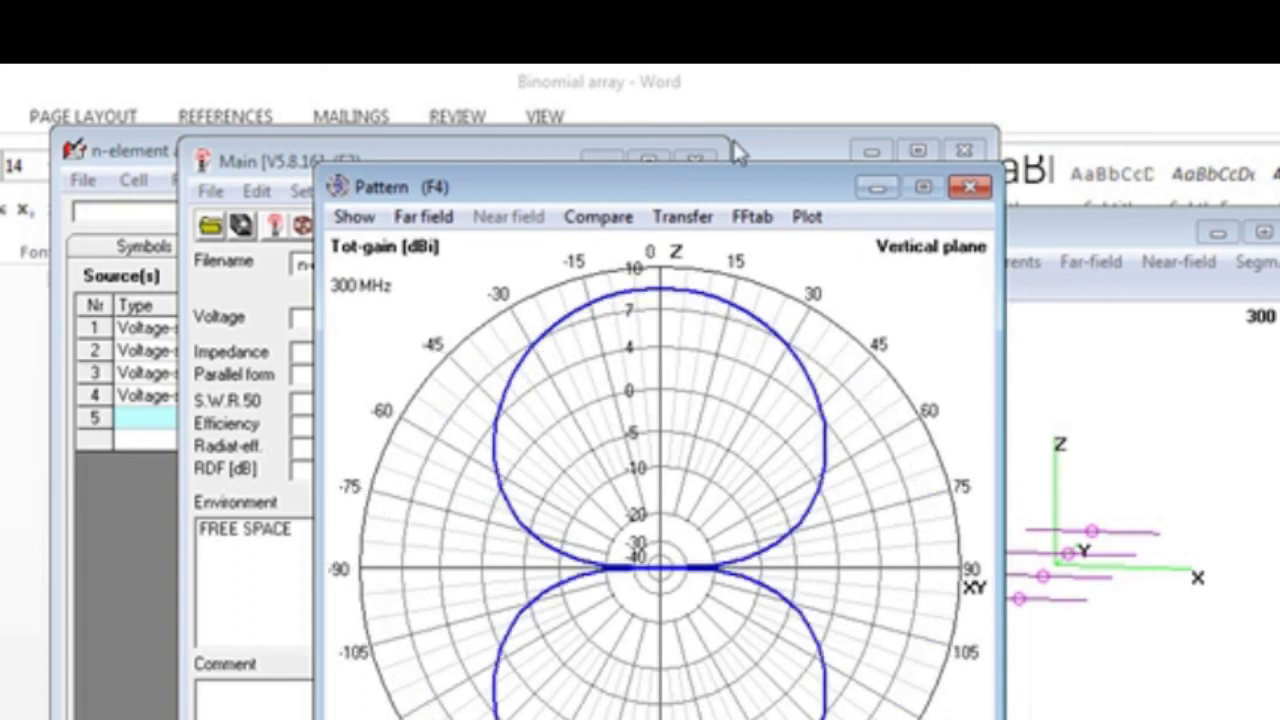
click(375, 151)
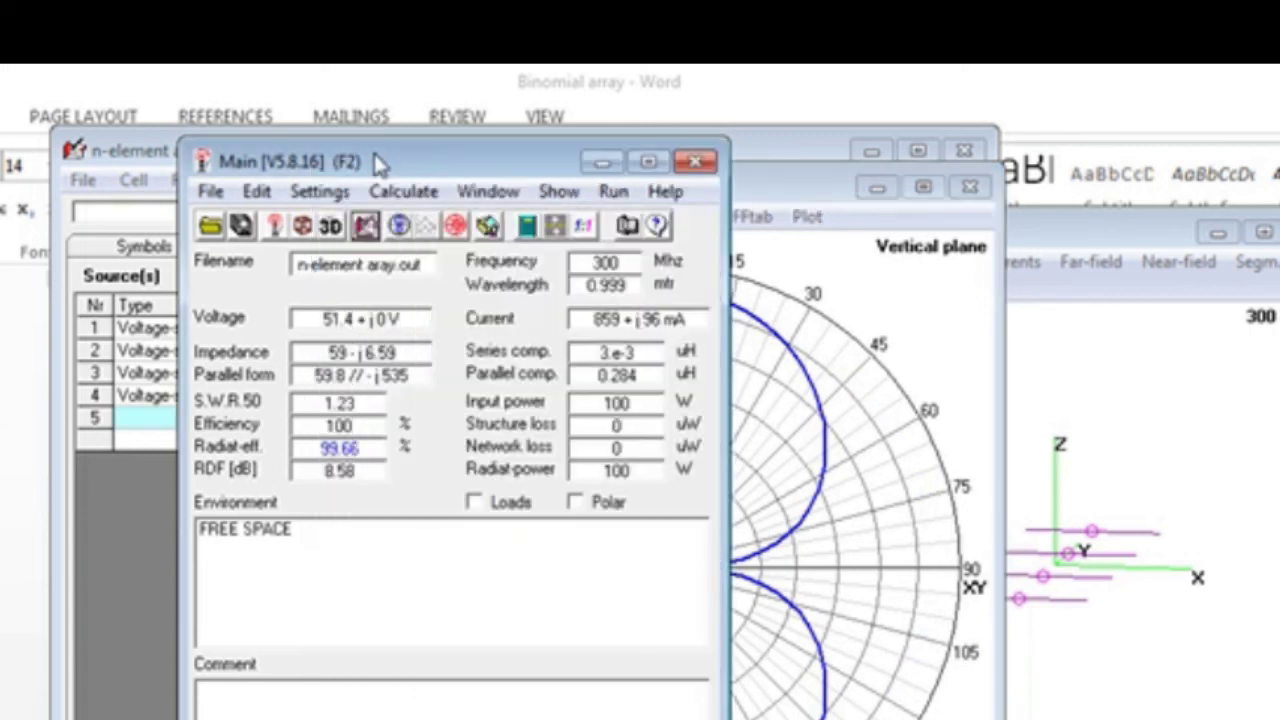
- Bring the main 4nec2 window to the front
click(114, 145)
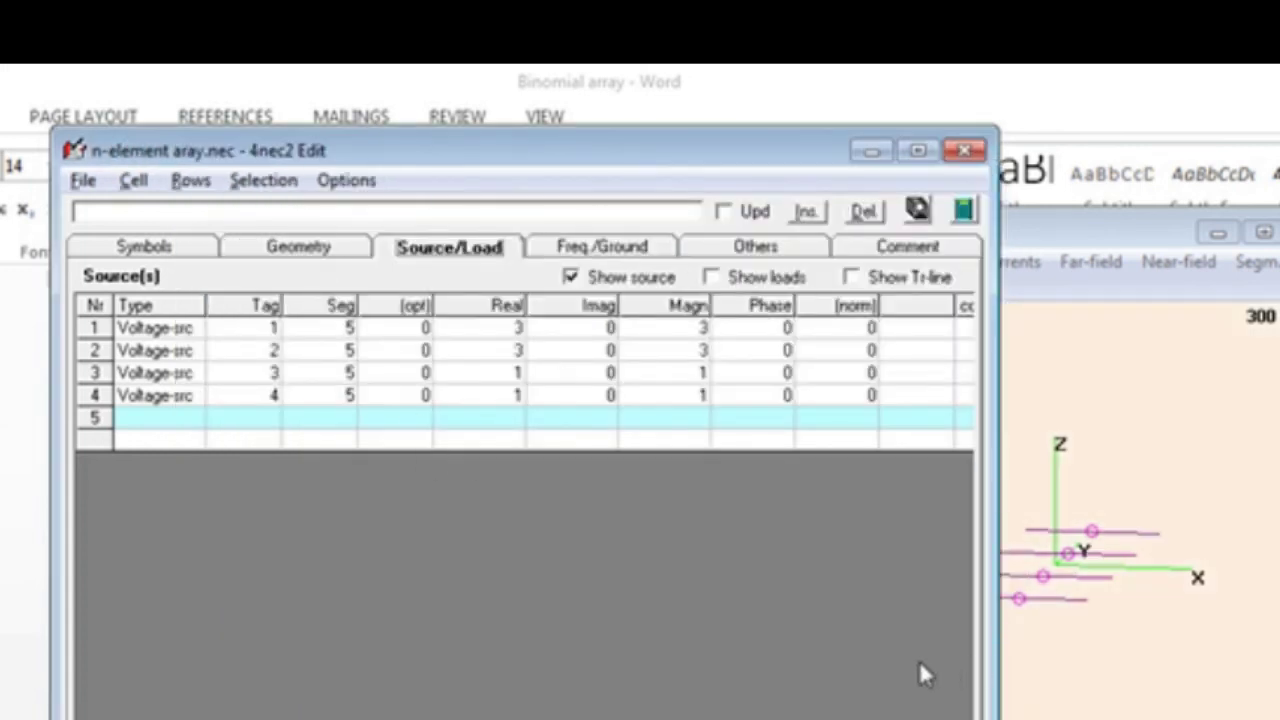
key(alt+space)
key(F2)
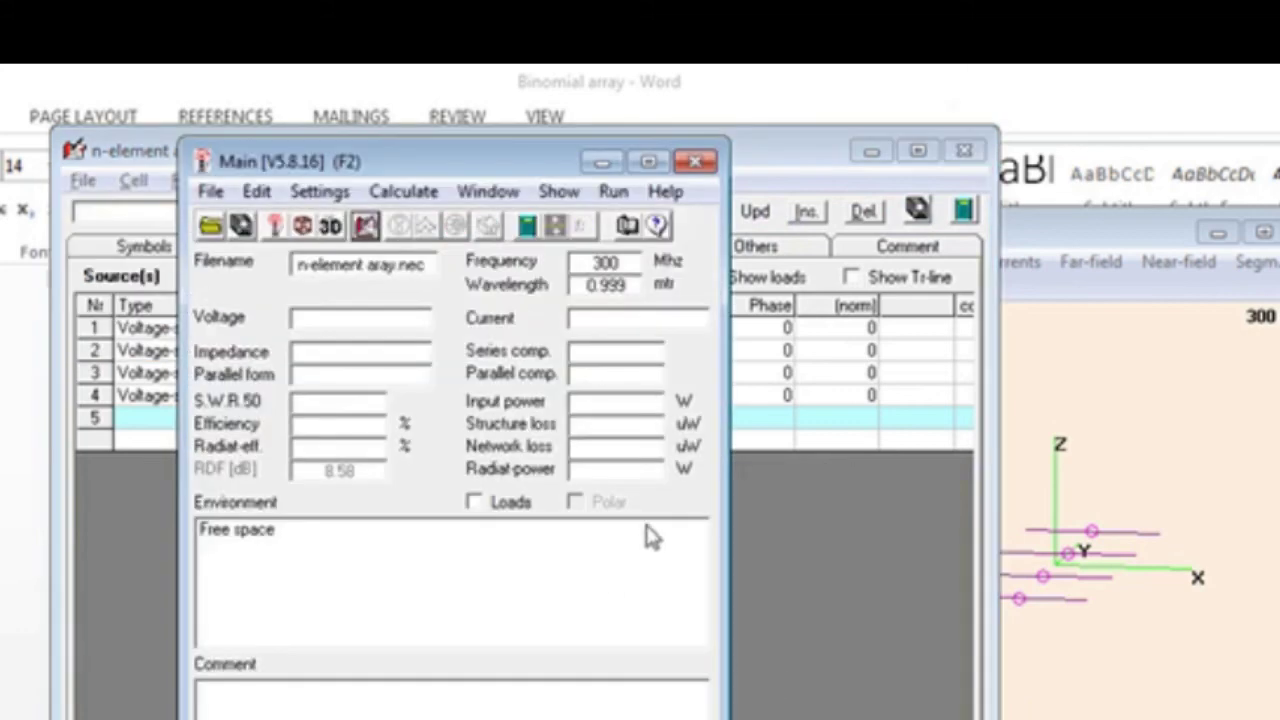
- Preview the antenna in the 3D viewer, then rerun the full far-field calculation at 3° steps
click(330, 226)
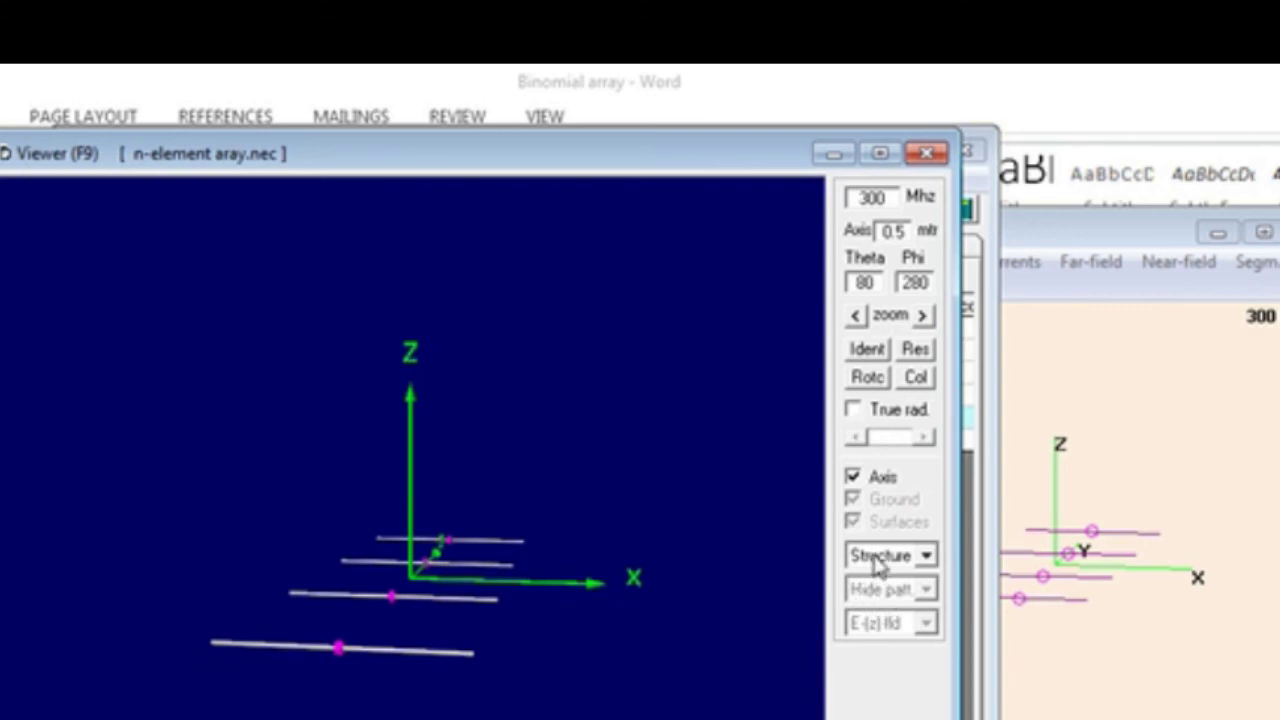
click(926, 155)
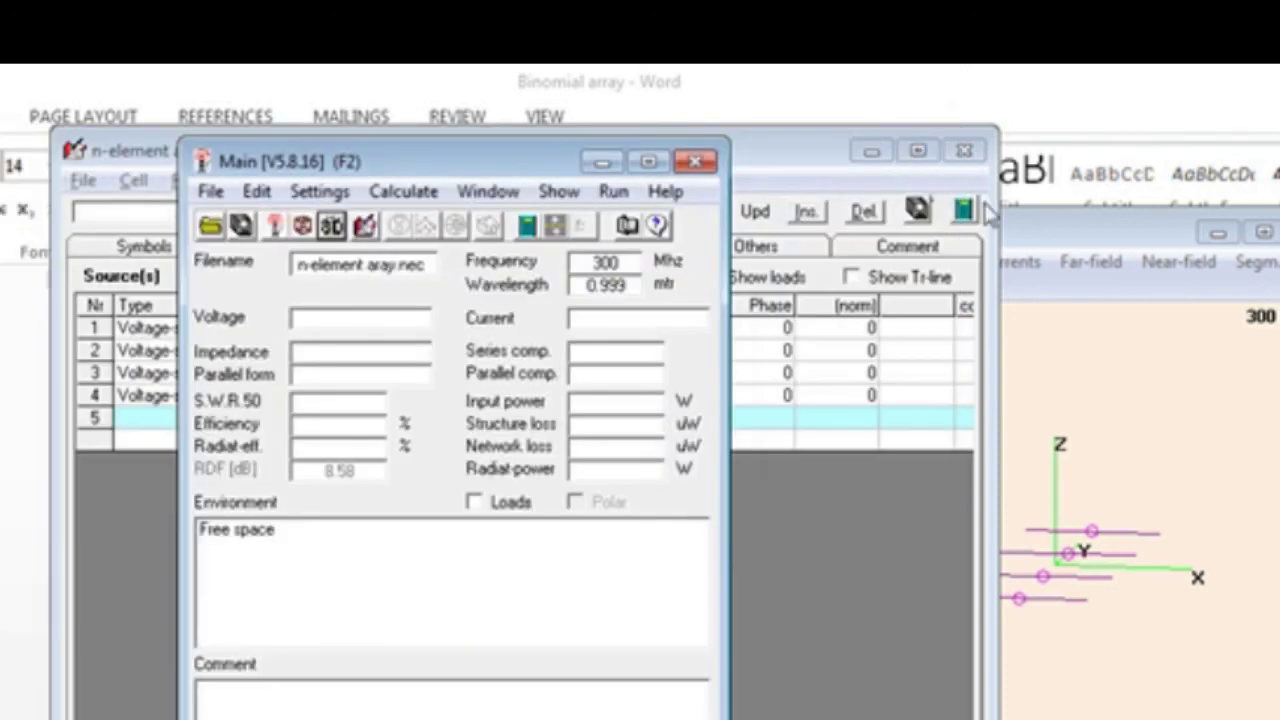
click(528, 227)
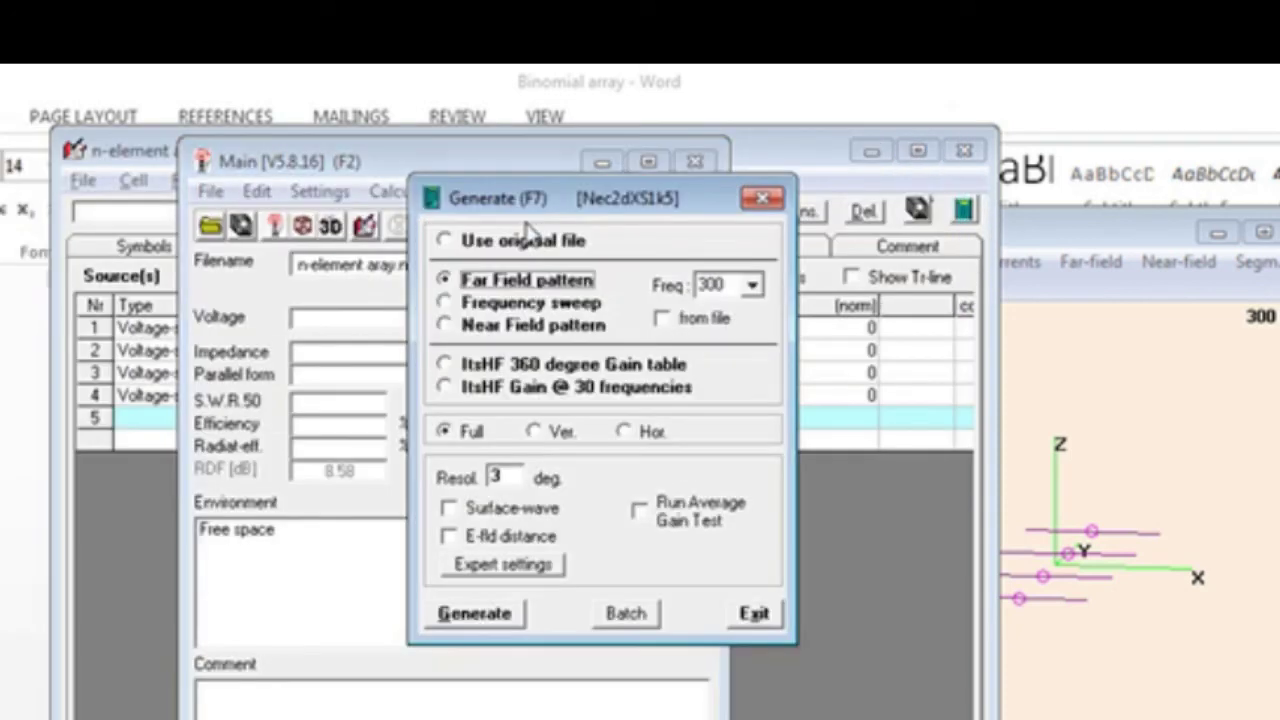
click(477, 612)
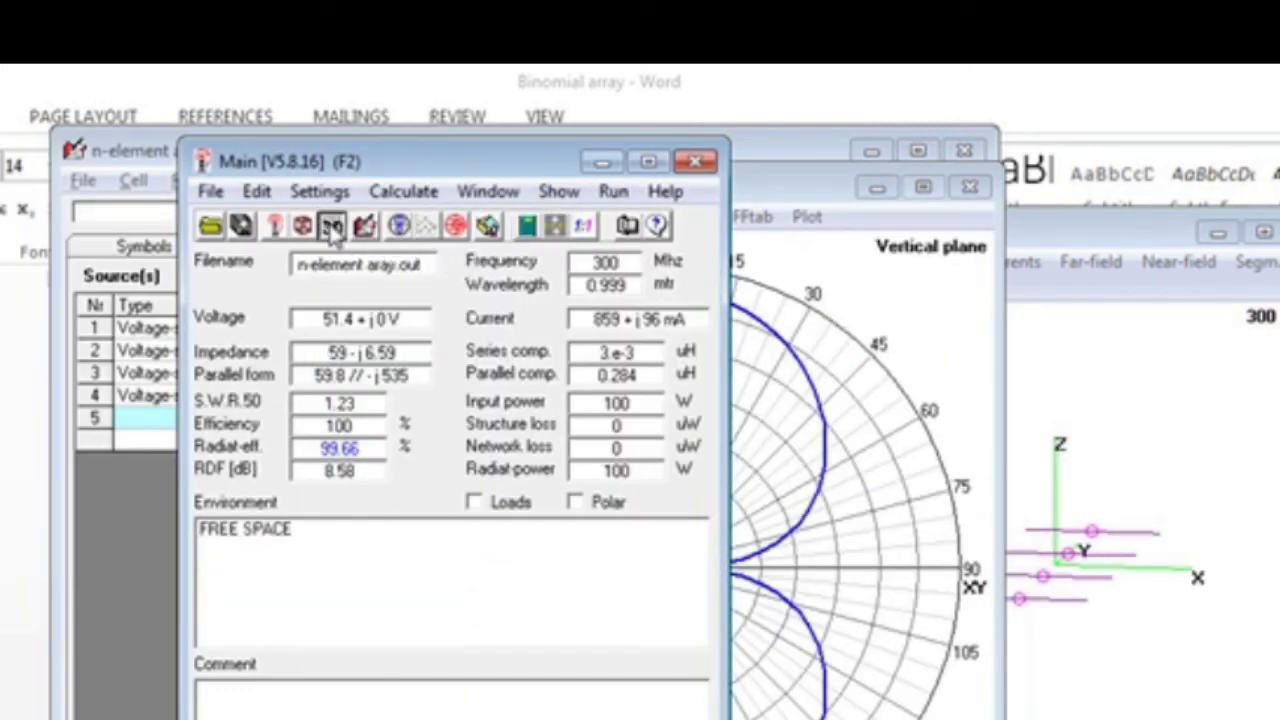
- Show the 3D radiation pattern in Multi-color style
click(330, 225)
click(886, 589)
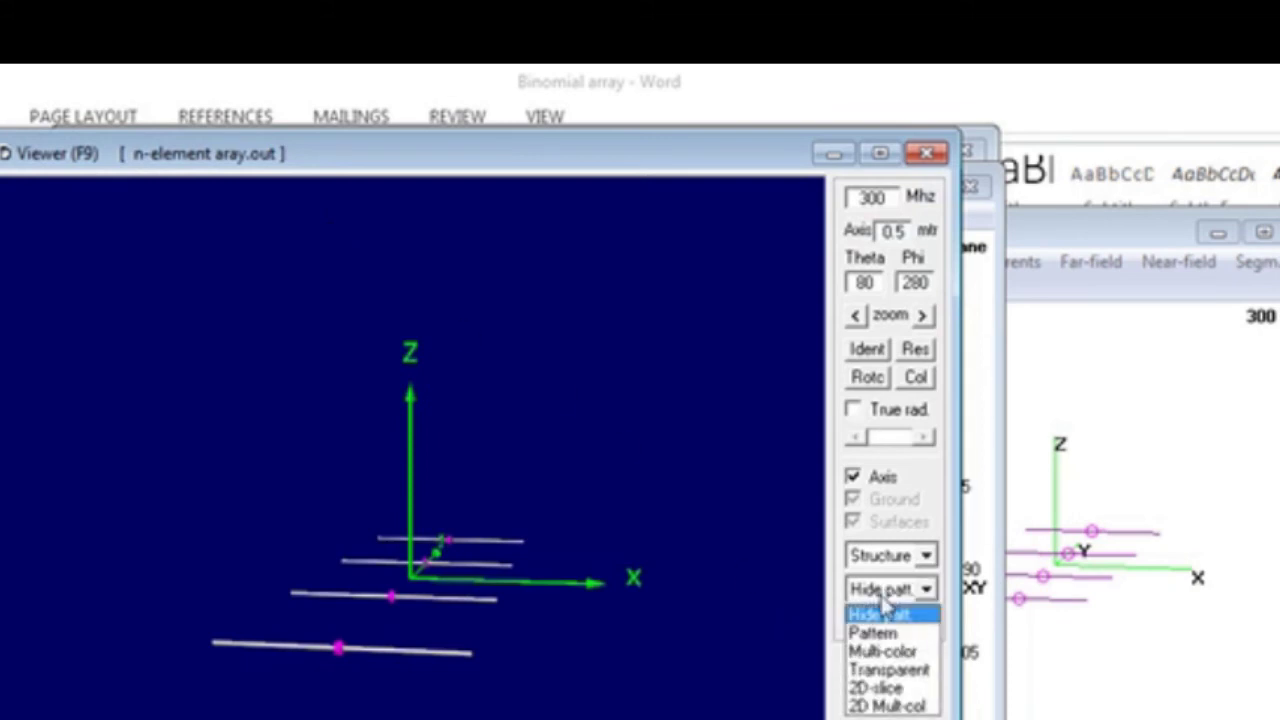
click(884, 650)
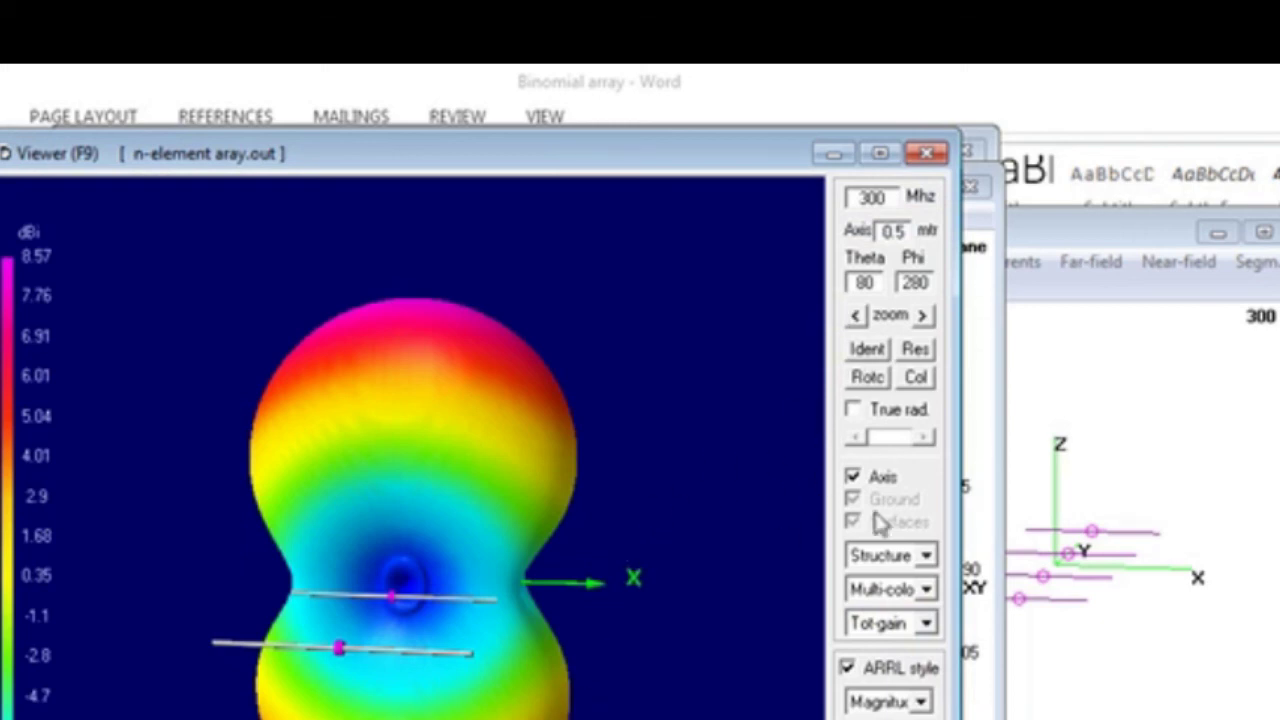
- Rotate the 3D pattern to inspect its side lobes, top view and side-on view
drag(405, 585, 471, 588)
drag(695, 662, 488, 626)
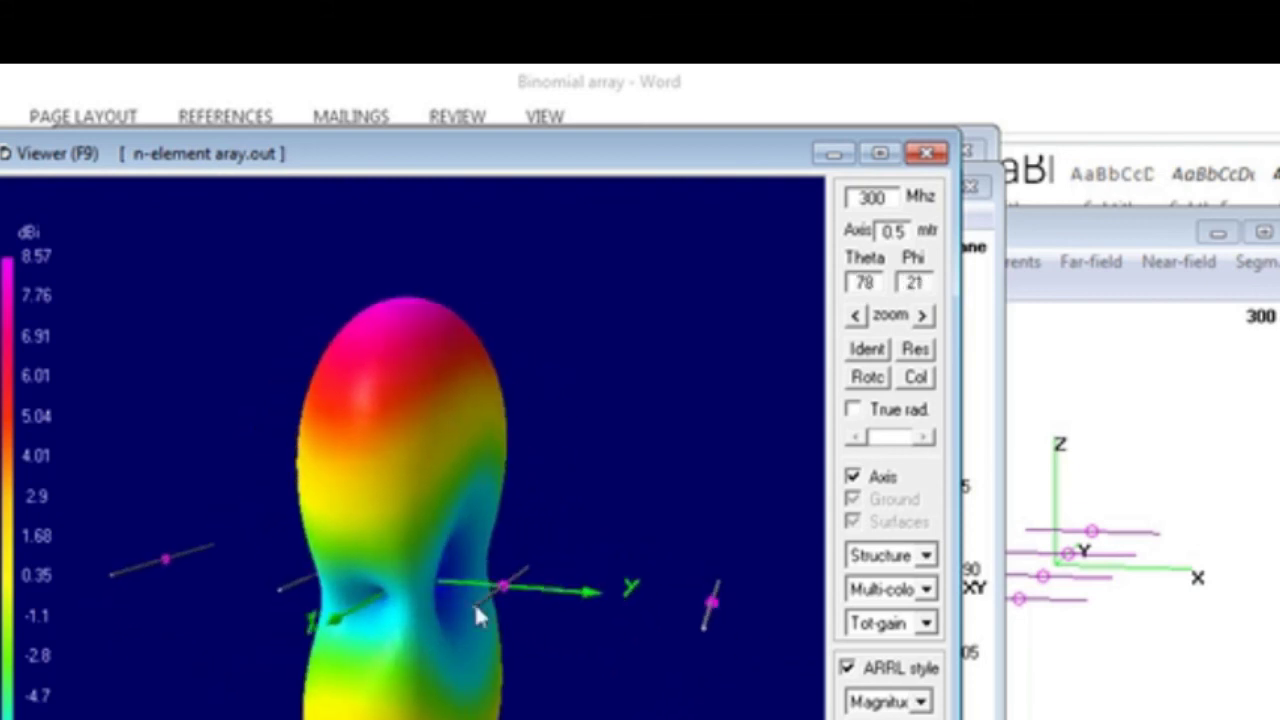
drag(312, 566, 163, 643)
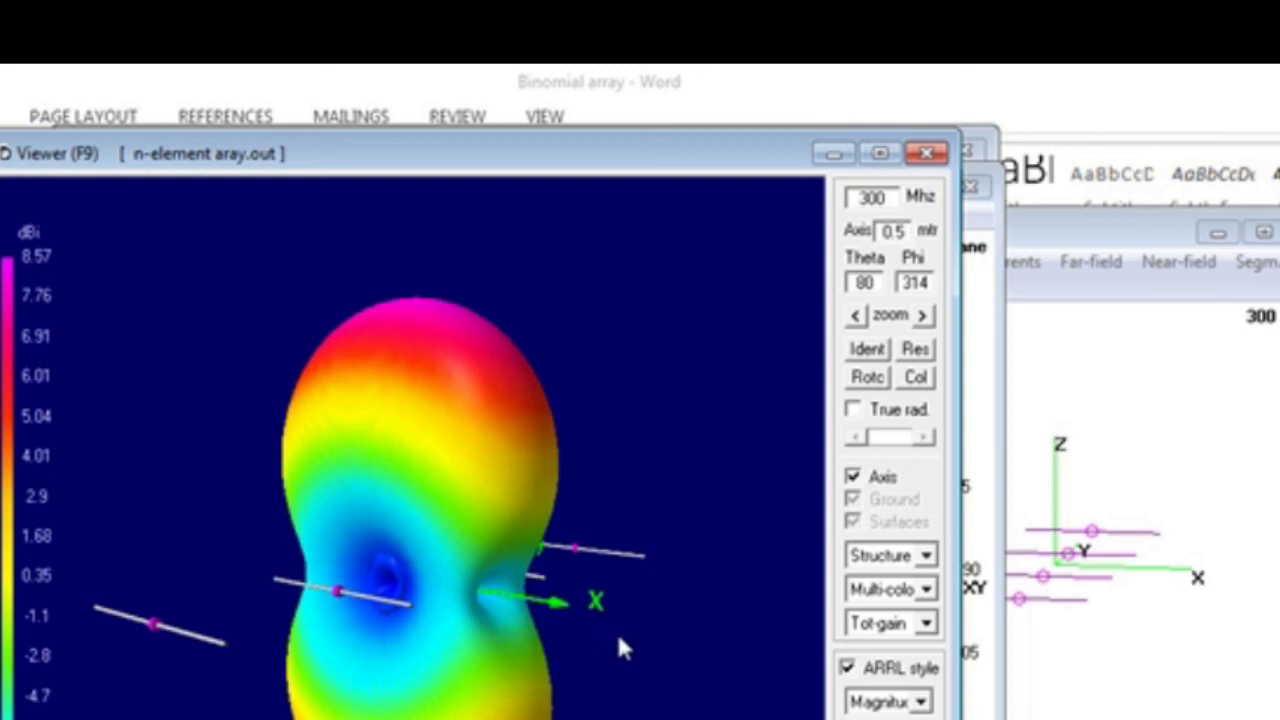
drag(618, 638, 1012, 655)
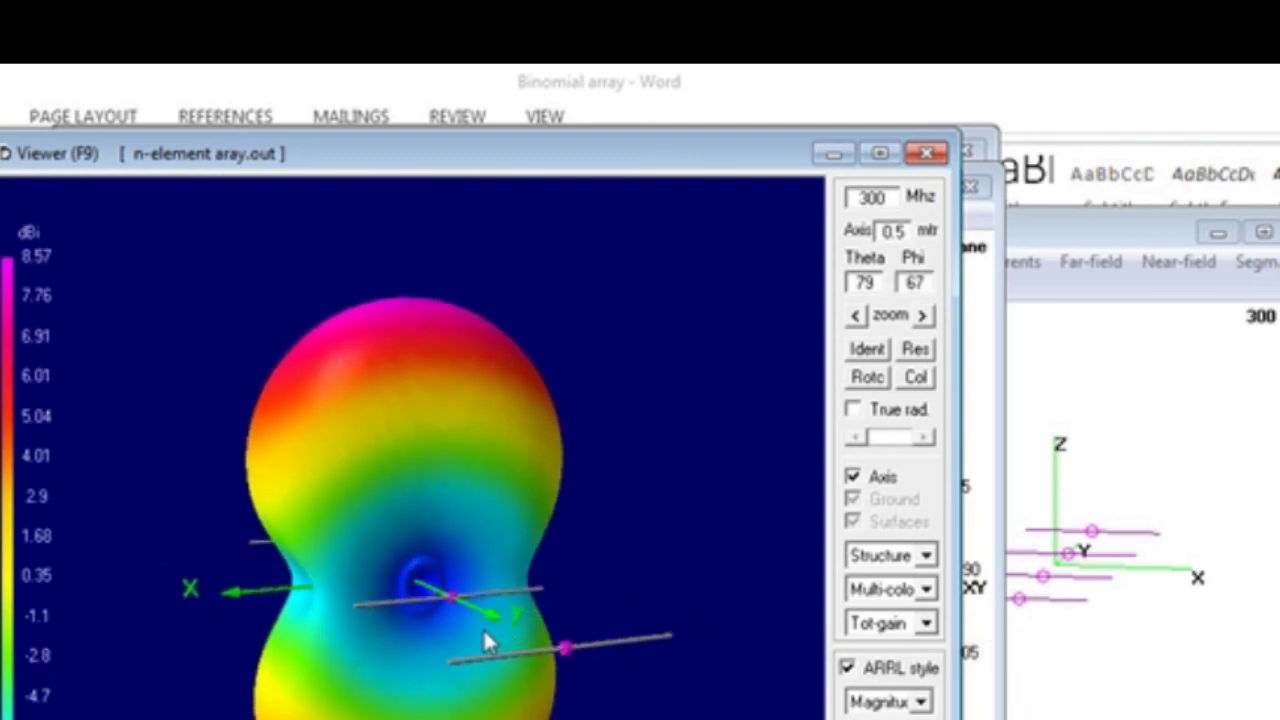
drag(277, 631, 175, 712)
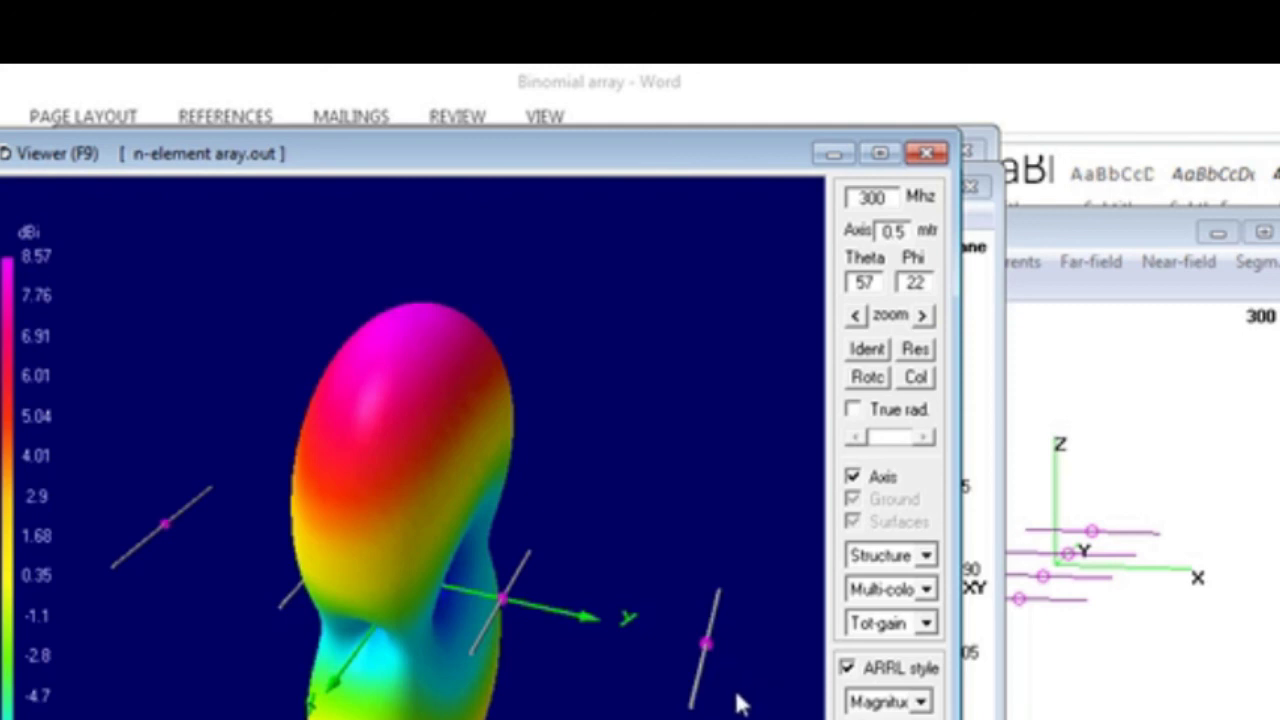
drag(409, 568, 458, 537)
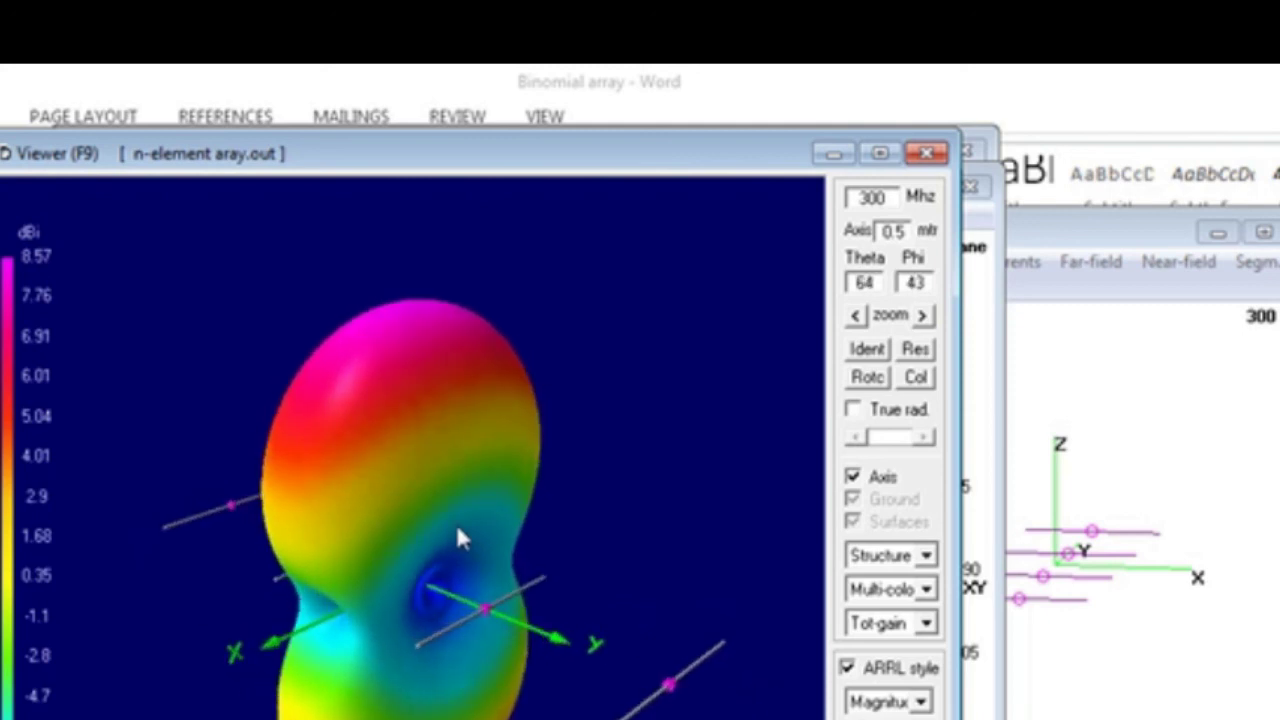
drag(490, 670, 426, 532)
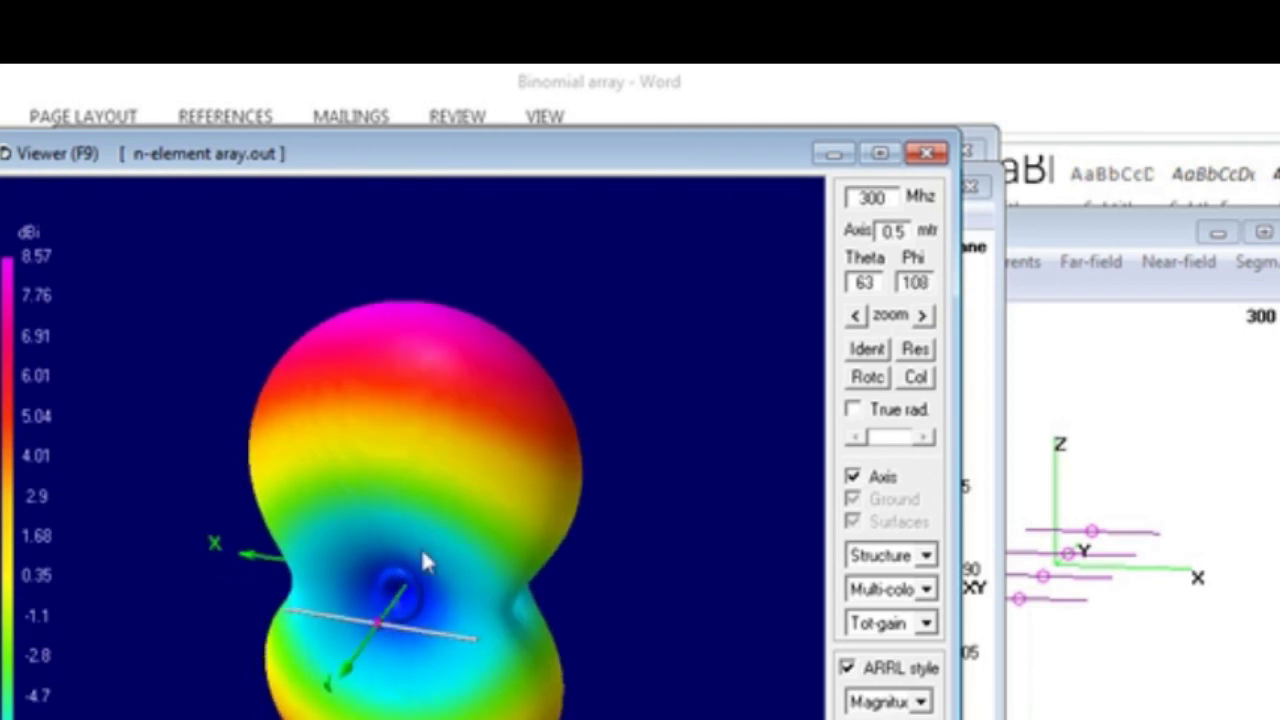
drag(424, 693, 171, 520)
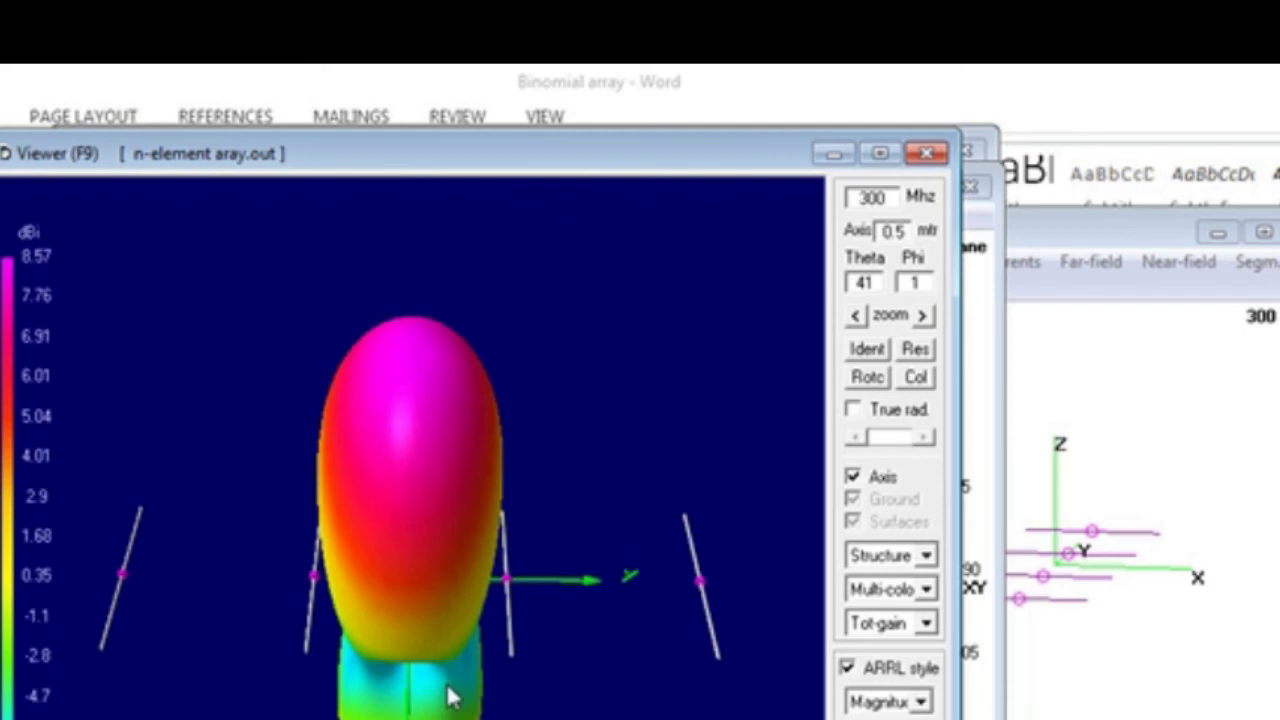
drag(447, 690, 445, 571)
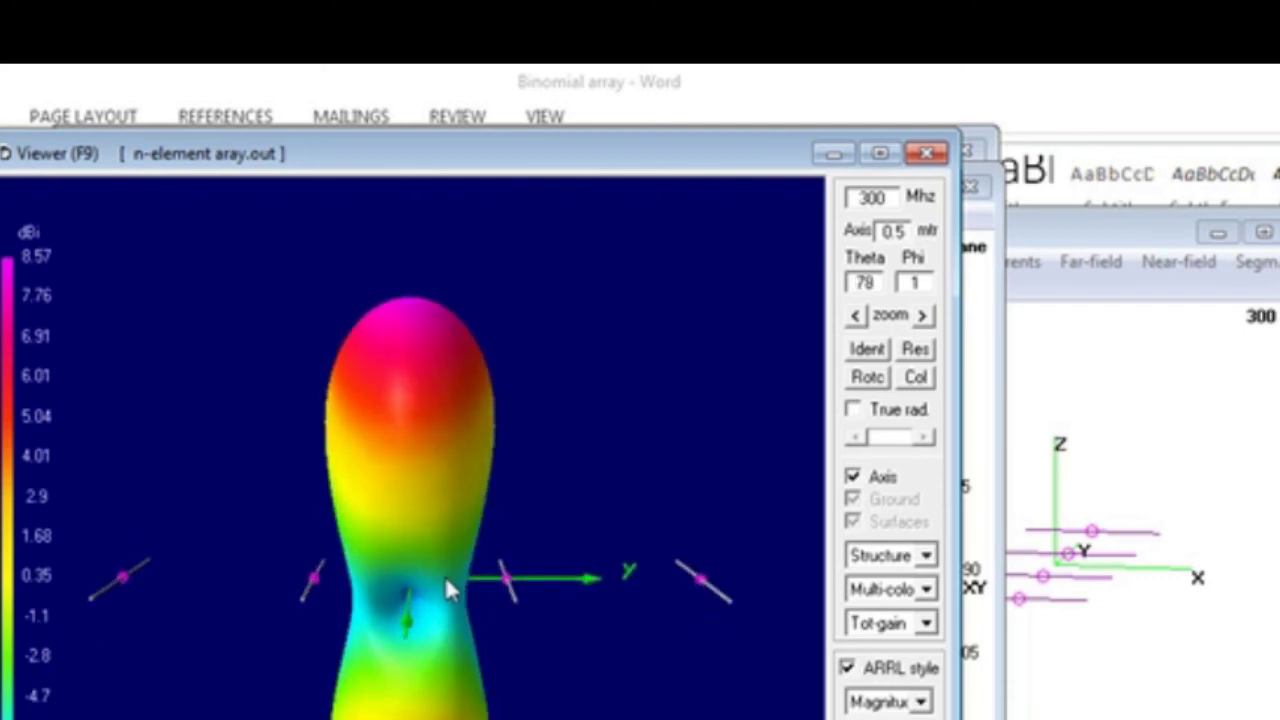